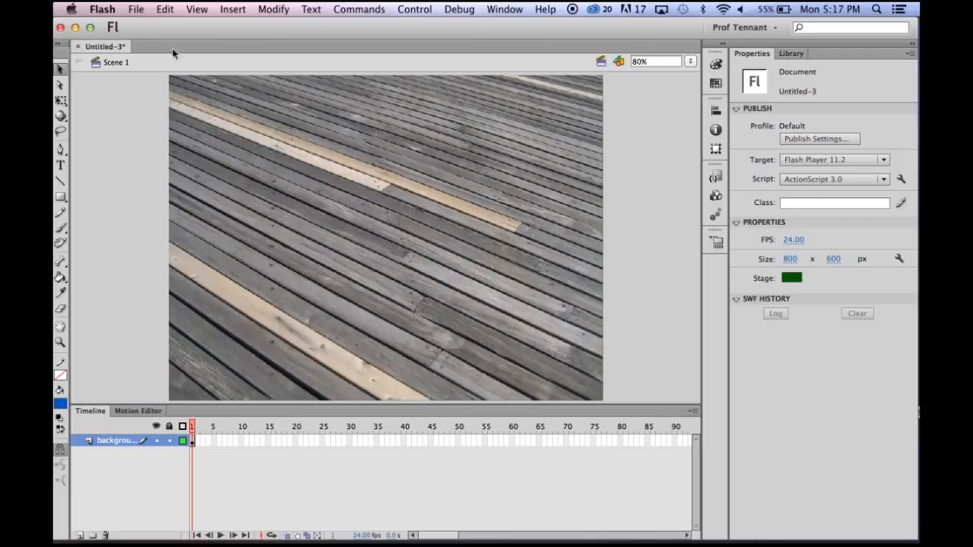
Step: Add a new layer above the background layer and rename it photo 1
click(234, 10)
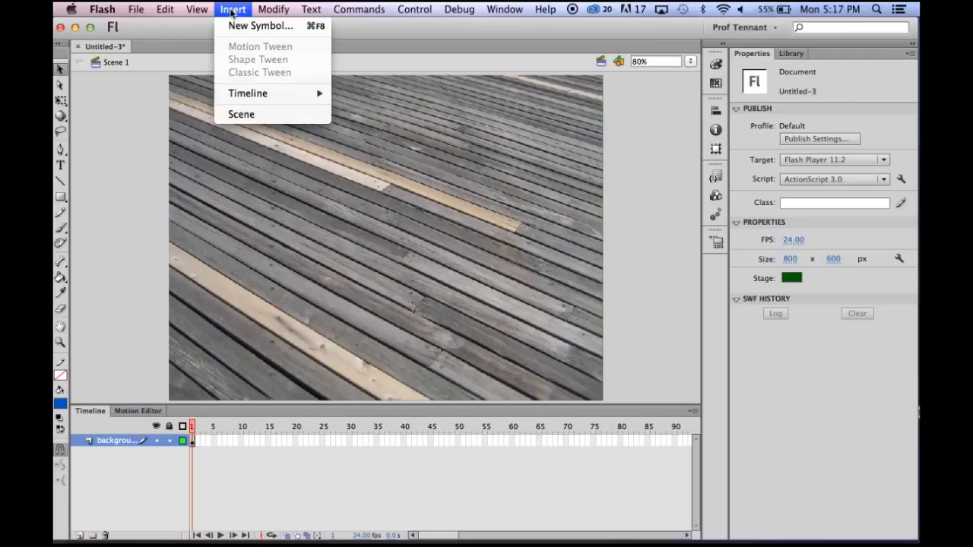
mouse_move(245, 93)
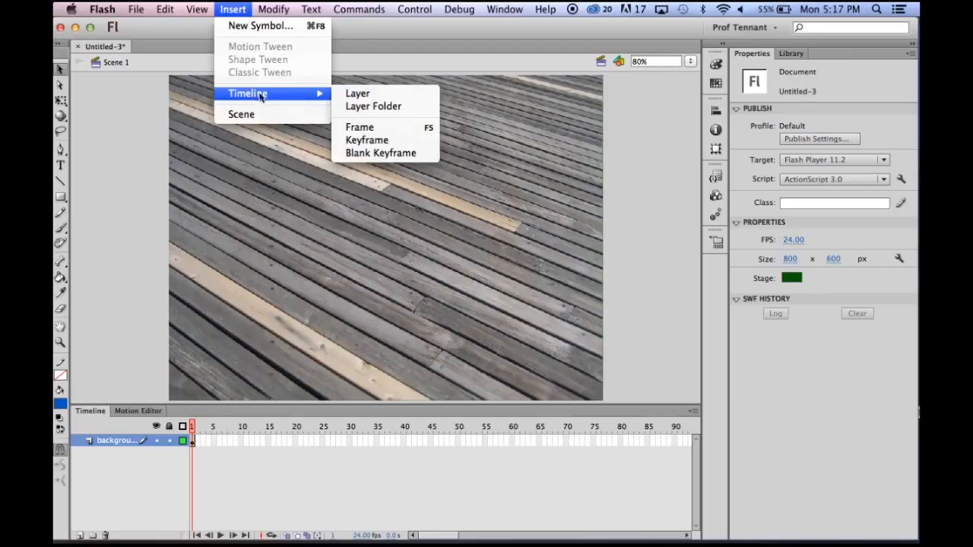
click(376, 94)
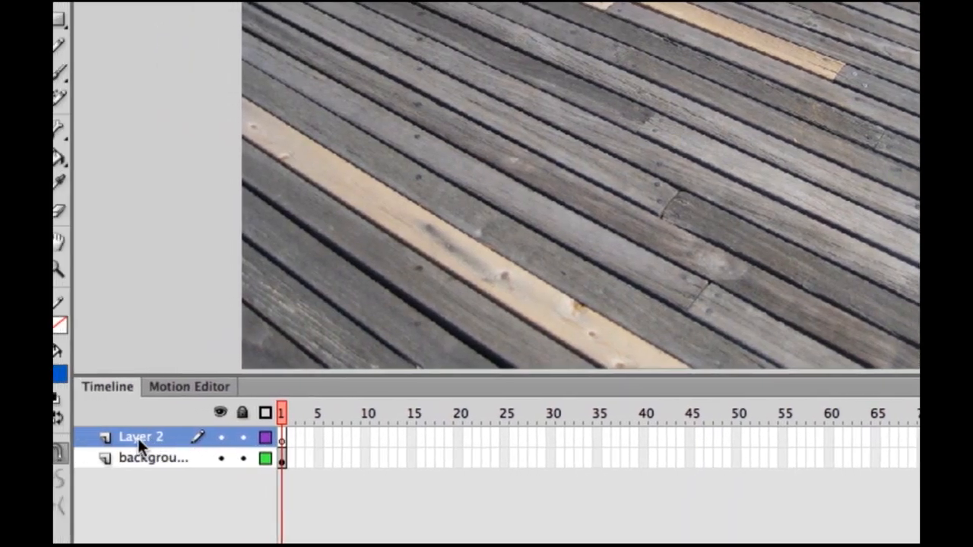
double_click(80, 433)
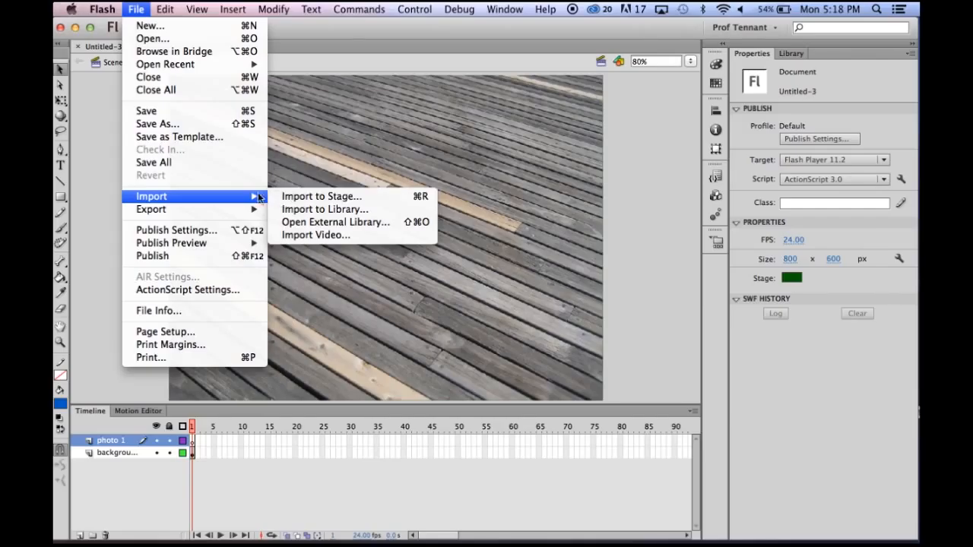
Step: Import photo1.jpg from the 01Start folder to the stage together with all images in its sequence
click(298, 200)
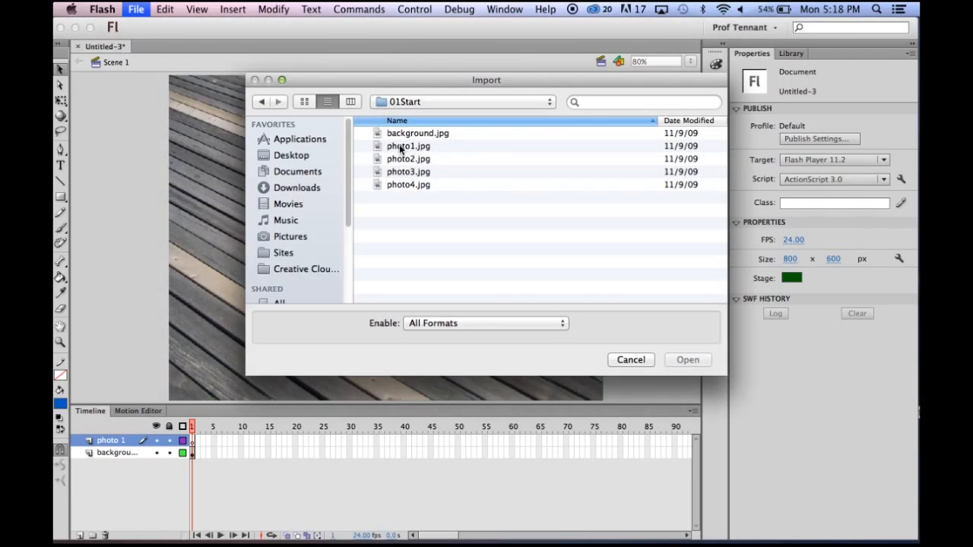
drag(378, 83, 317, 43)
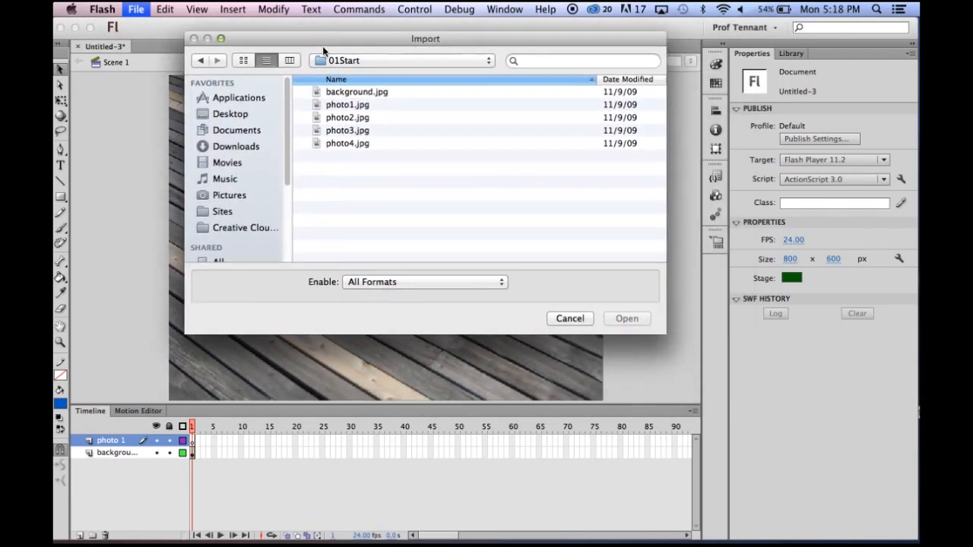
click(331, 104)
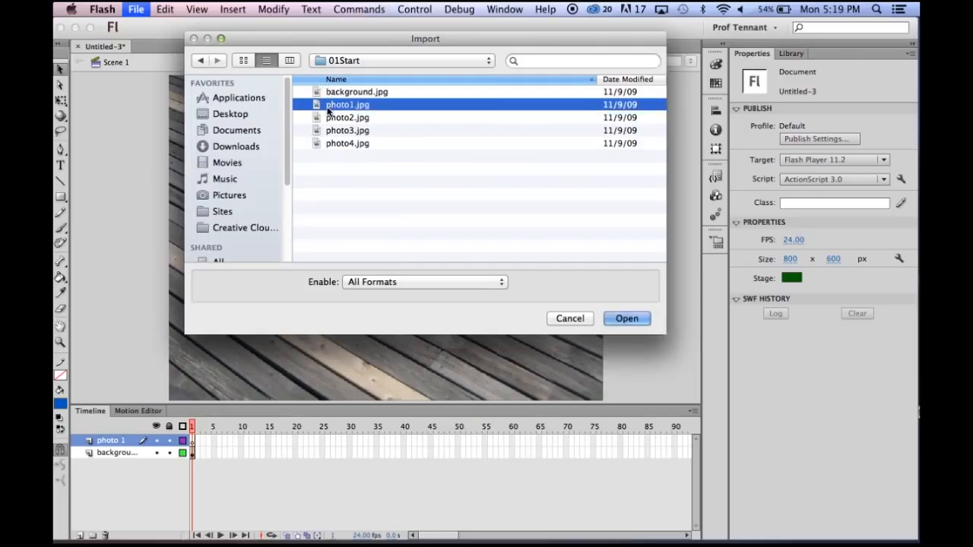
click(626, 318)
drag(532, 248, 538, 216)
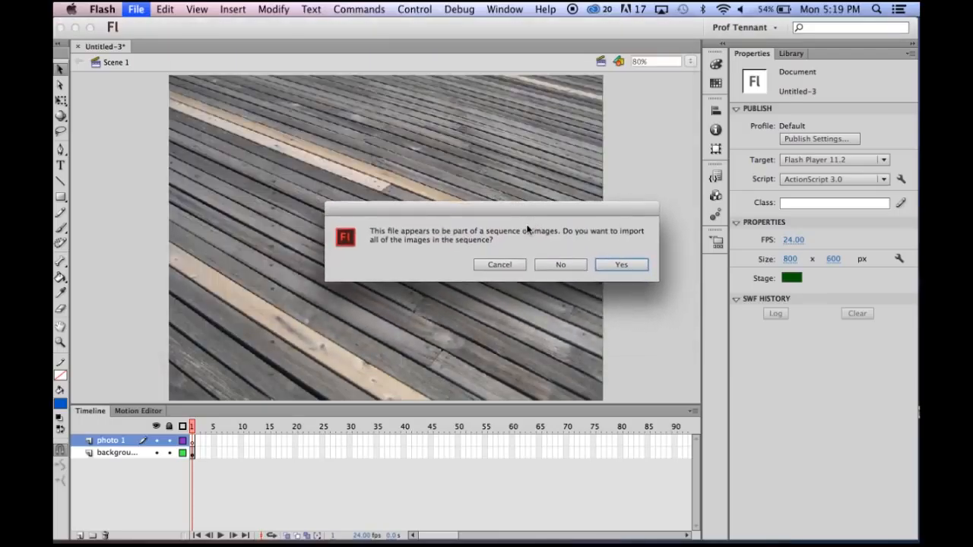
key(Return)
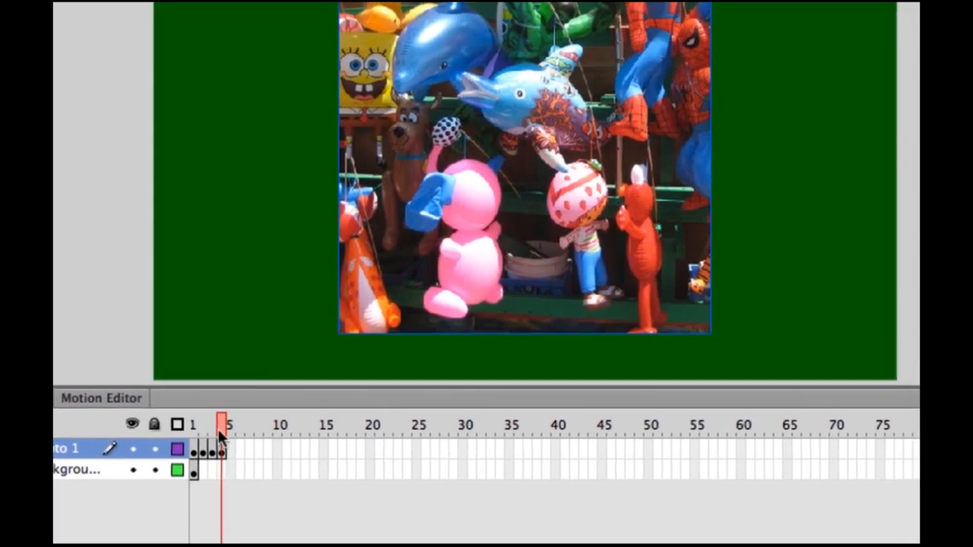
Step: Preview the frames of the imported image sequence and undo the import
drag(218, 430, 220, 430)
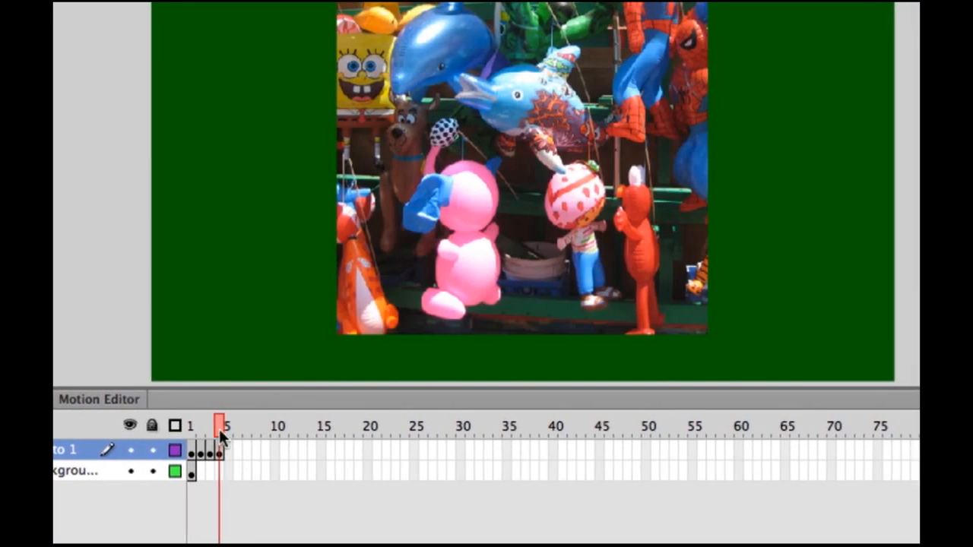
drag(219, 428, 193, 432)
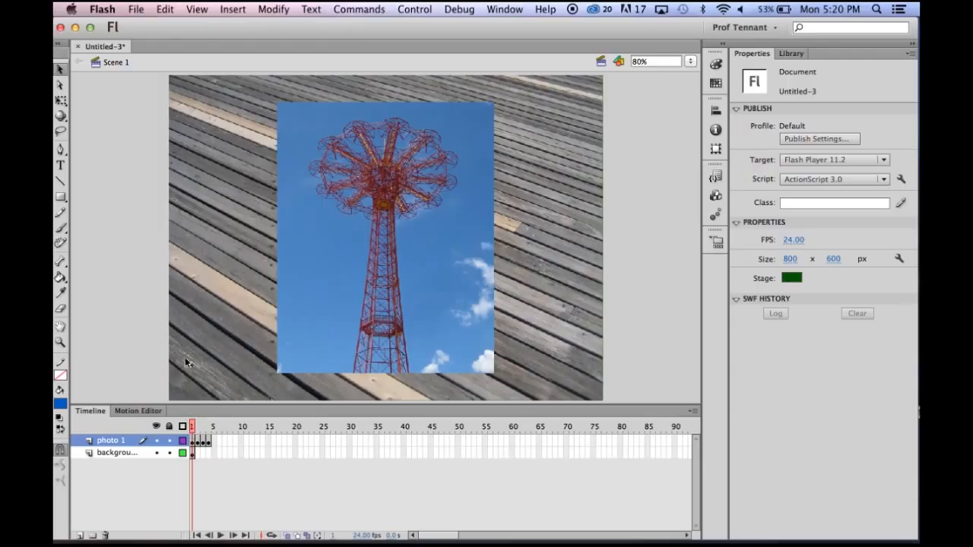
click(166, 10)
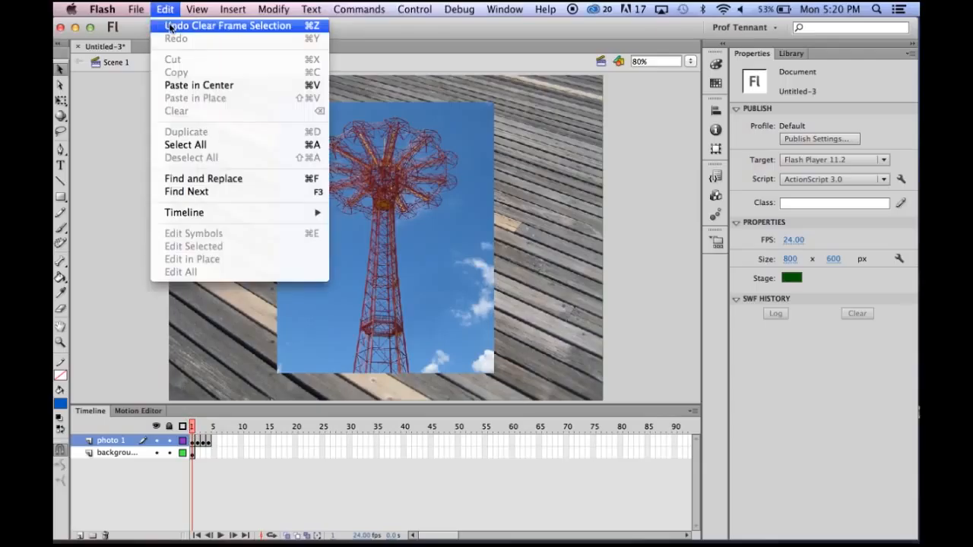
click(171, 25)
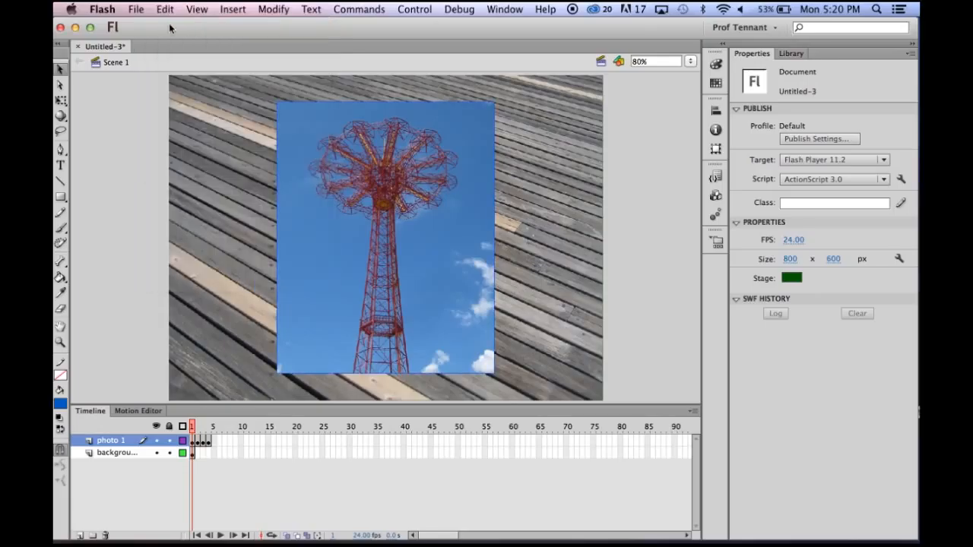
key(Return)
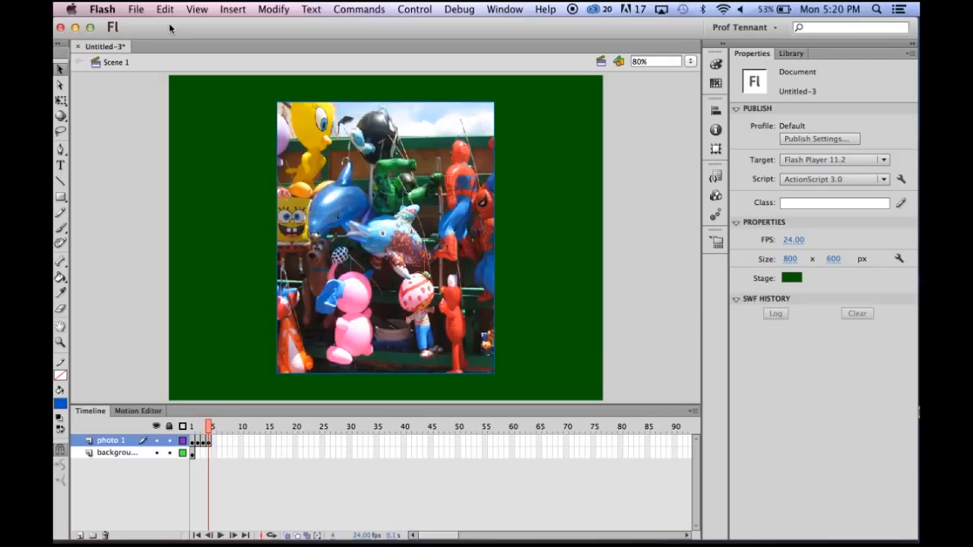
key(super+z)
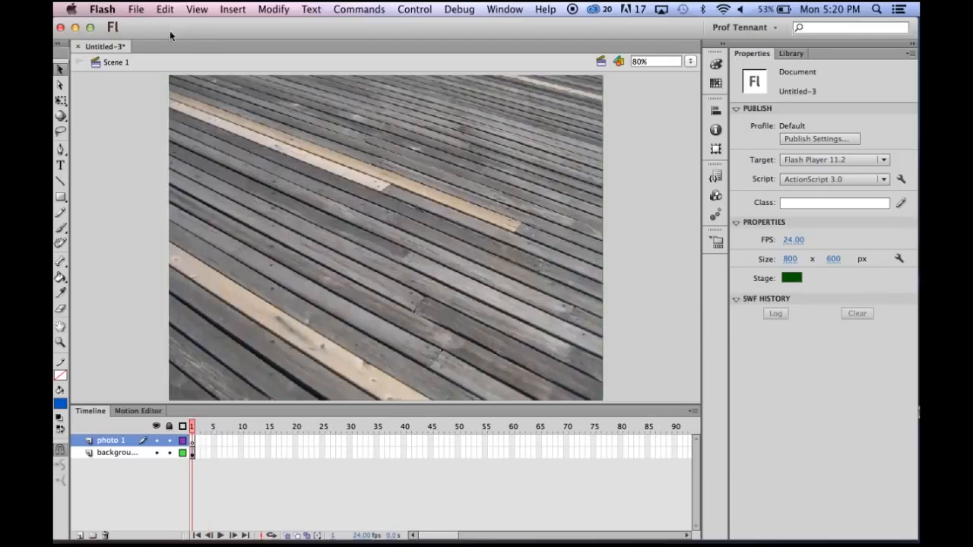
Step: Import only photo1.jpg to the stage on the photo 1 layer, without the rest of its sequence
click(137, 10)
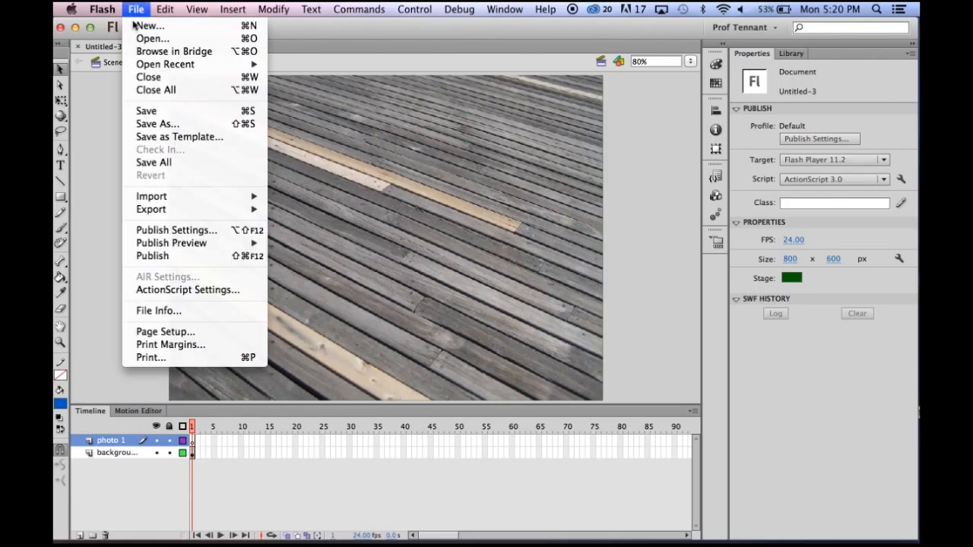
mouse_move(154, 196)
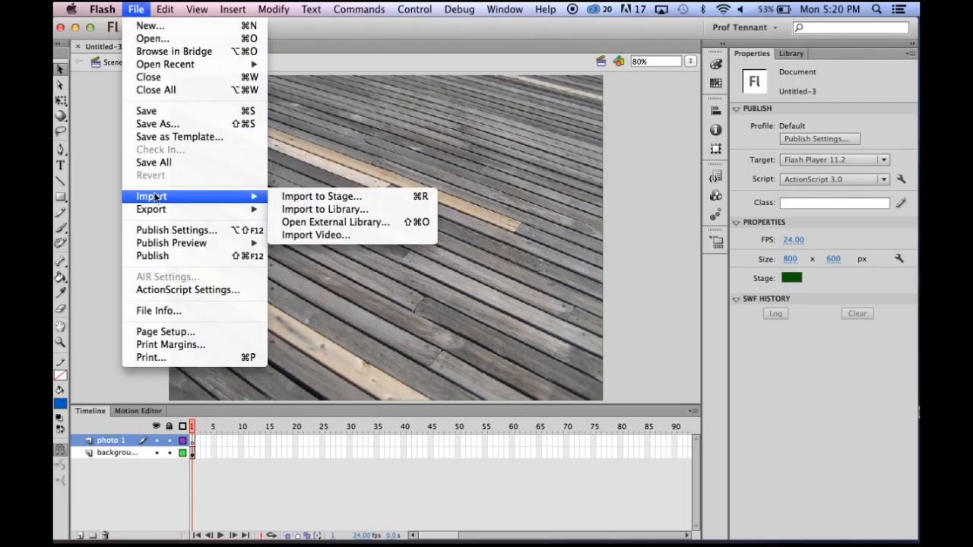
click(293, 197)
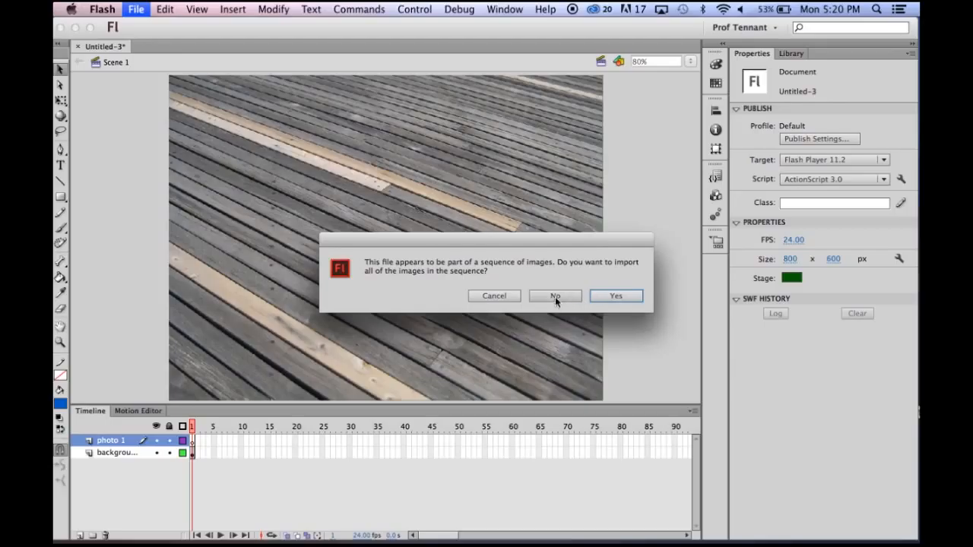
click(551, 296)
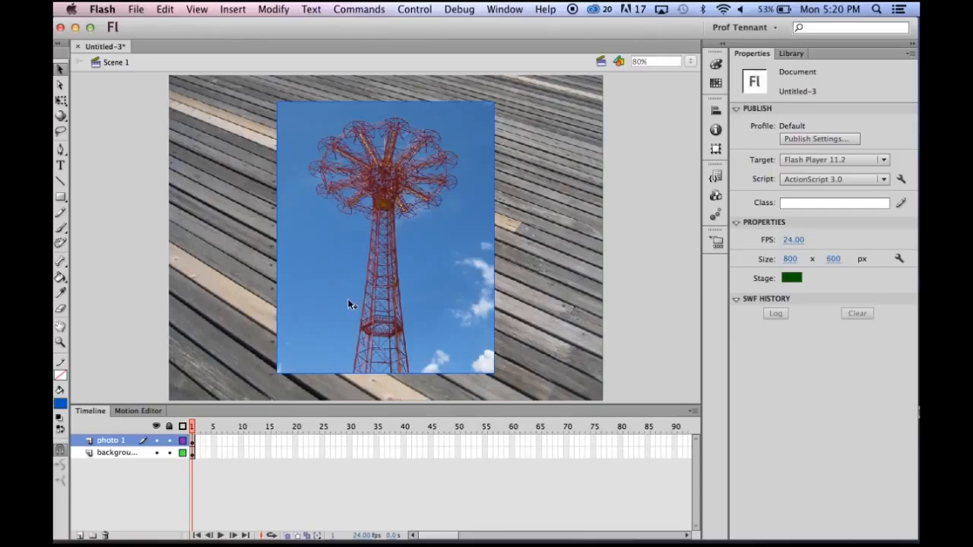
Step: Inspect photo1.jpg in the library and undo its import
click(783, 56)
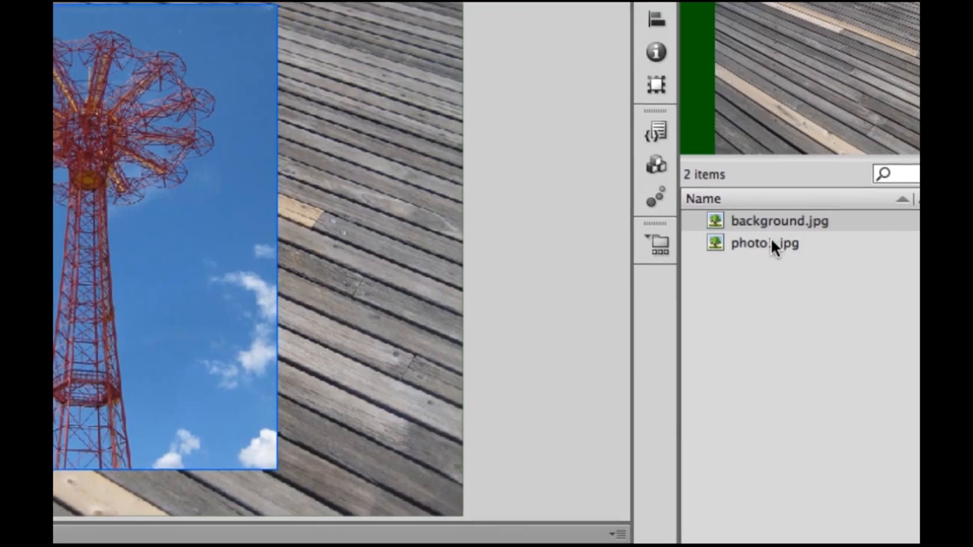
click(771, 239)
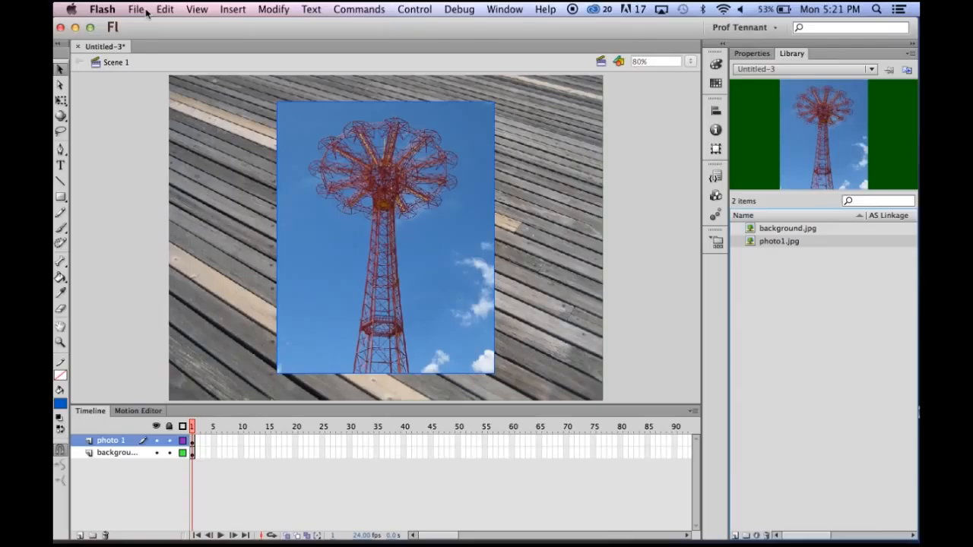
key(Up)
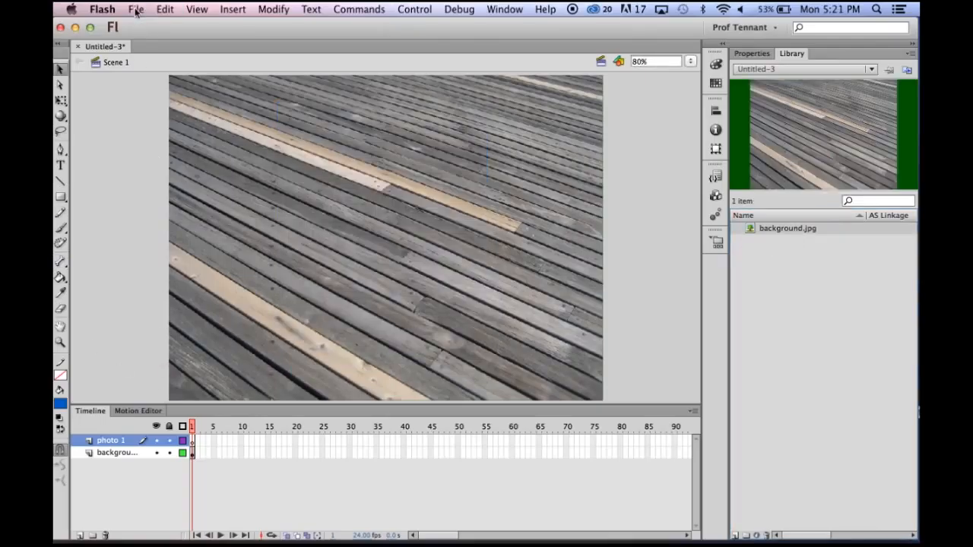
Step: Import photo1.jpg, photo2.jpg, photo3.jpg and photo4.jpg from the 01Start folder to the stage in one go
click(136, 12)
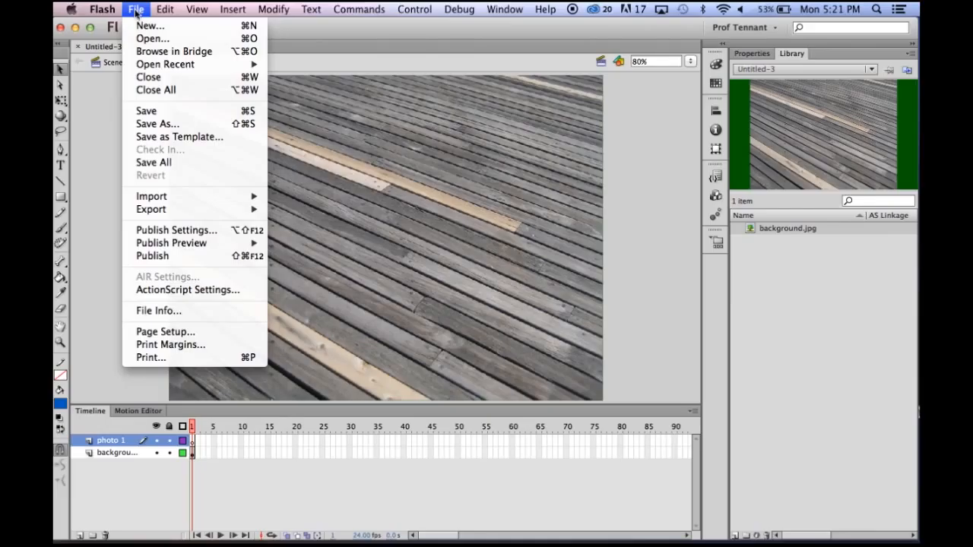
mouse_move(156, 196)
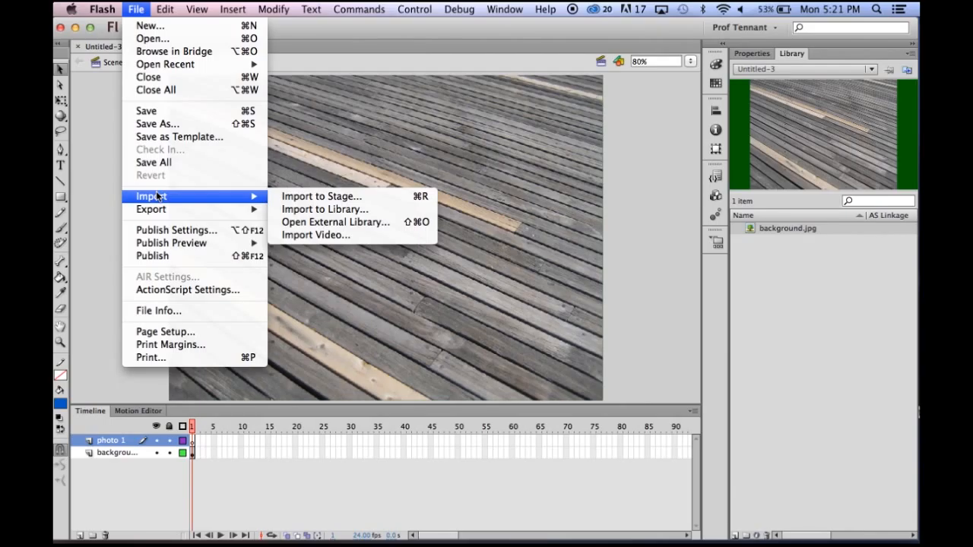
click(306, 199)
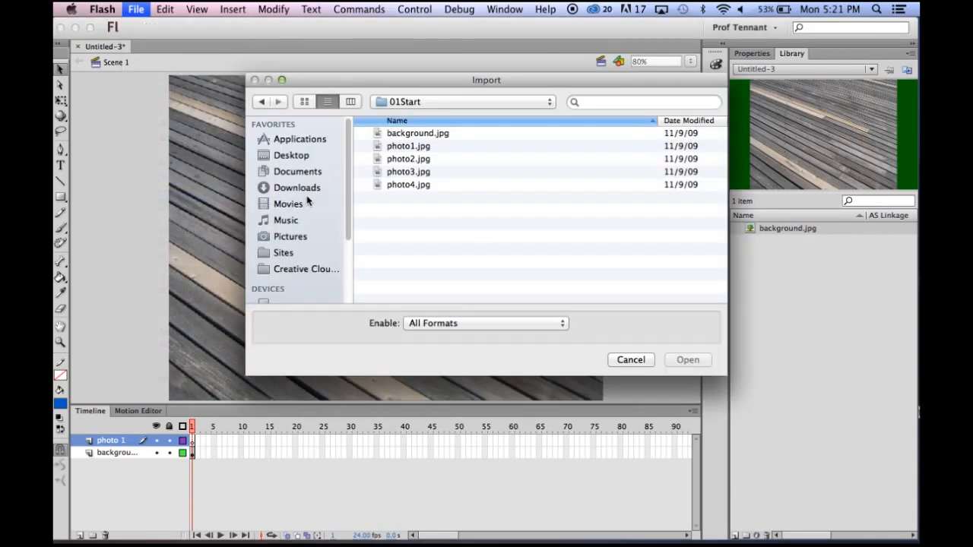
click(403, 145)
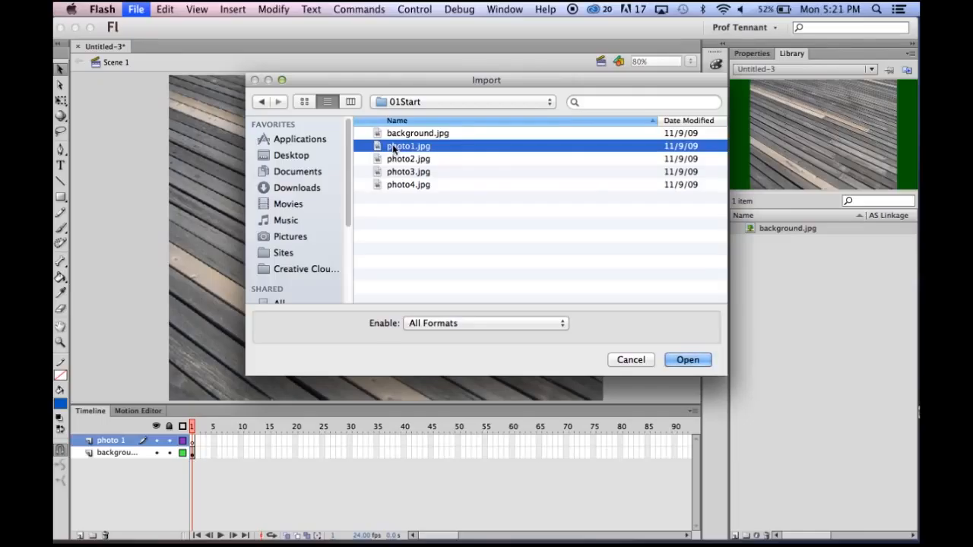
shift+click(394, 184)
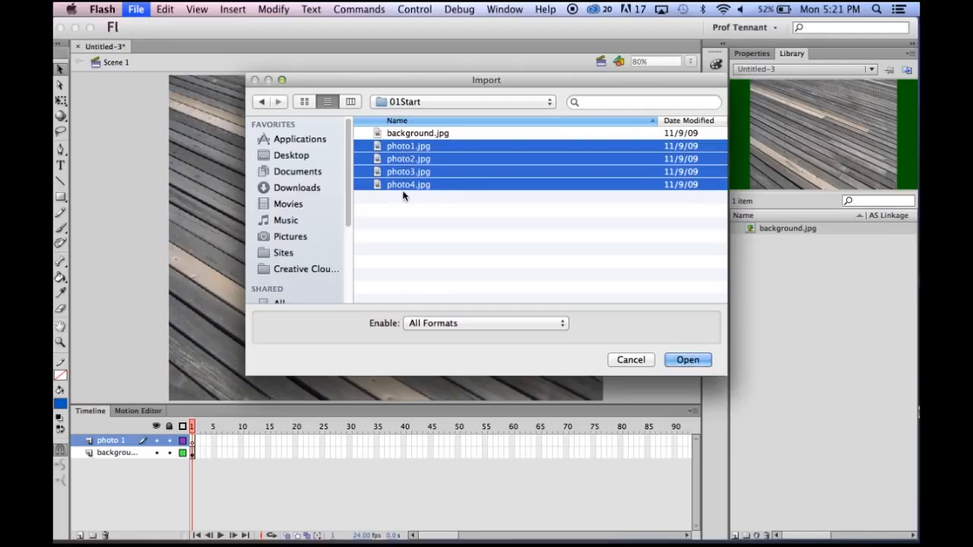
click(688, 359)
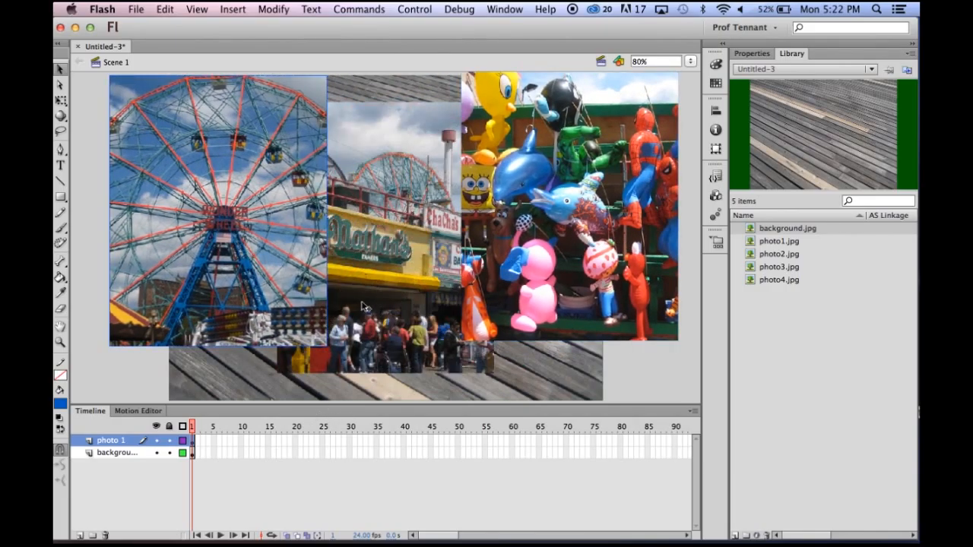
Step: Try moving the stacked photos apart on the stage and undo all the moves
drag(363, 306, 593, 384)
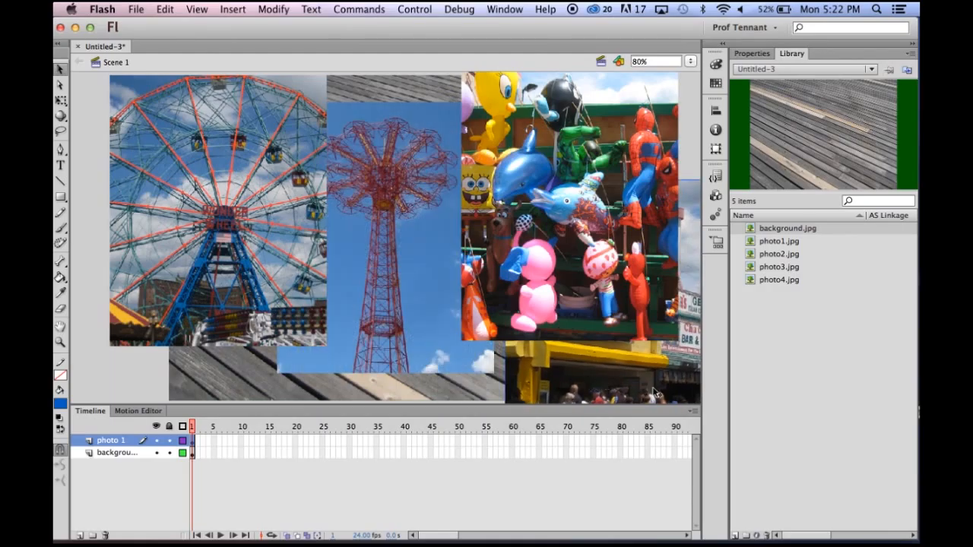
key(super+z)
key(super+z)
key(super+z)
key(super+z)
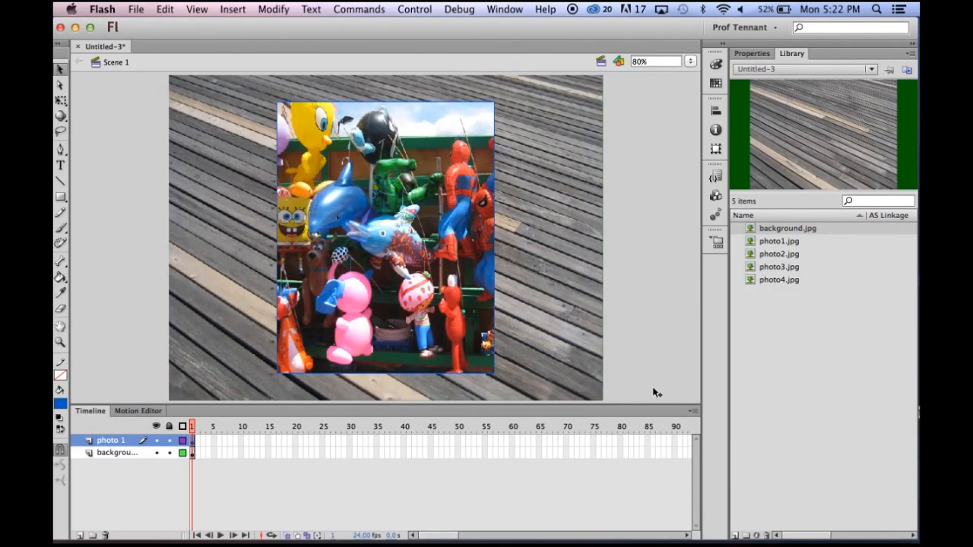
Step: Select all the photos in frame 1 of the photo 1 layer, try moving them together and undo the move
click(181, 295)
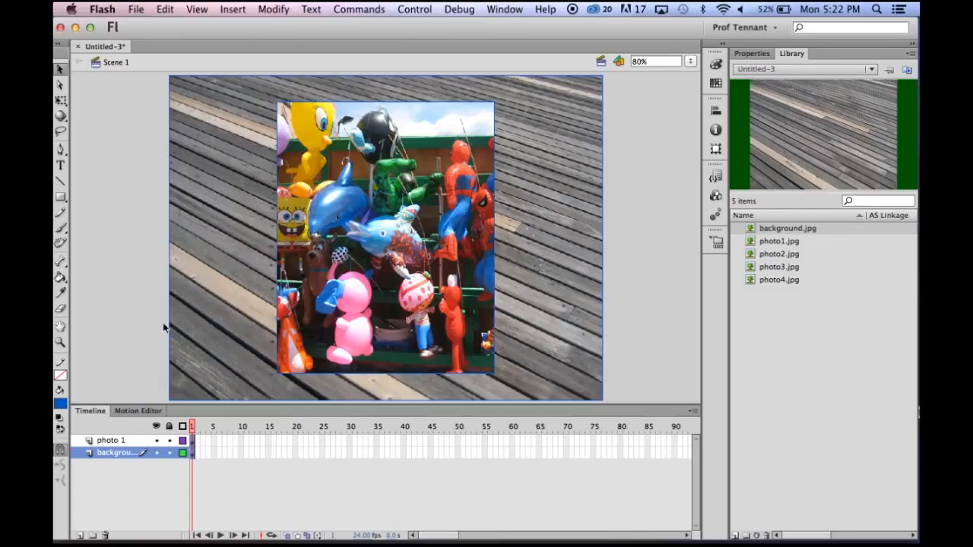
click(193, 441)
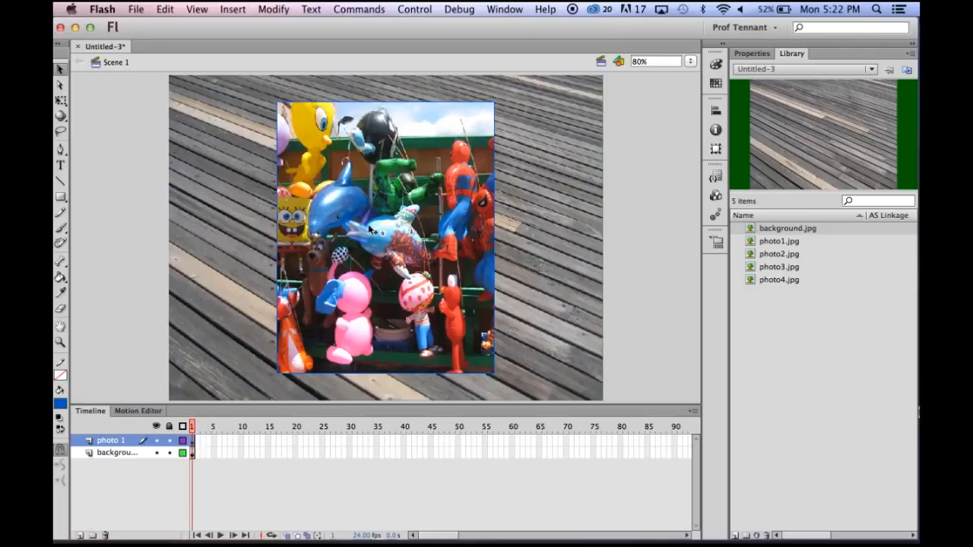
drag(370, 228, 549, 234)
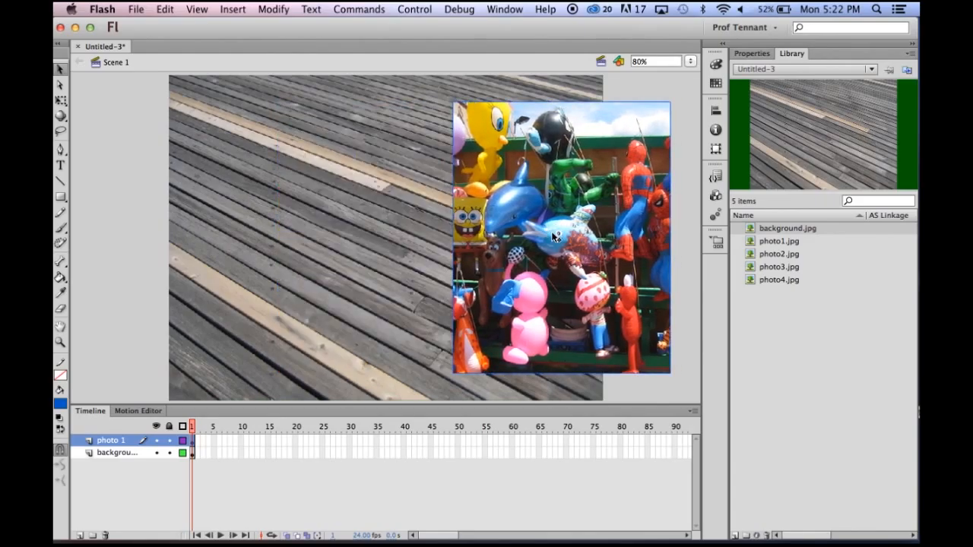
key(super+z)
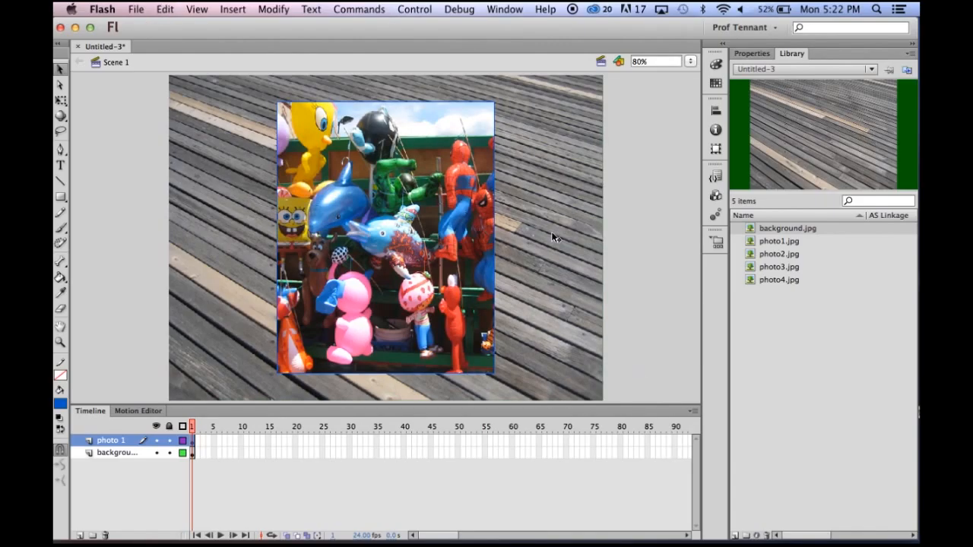
Step: Distribute the selected stacked photos to separate layers and delete the emptied photo 1 layer
right_click(387, 179)
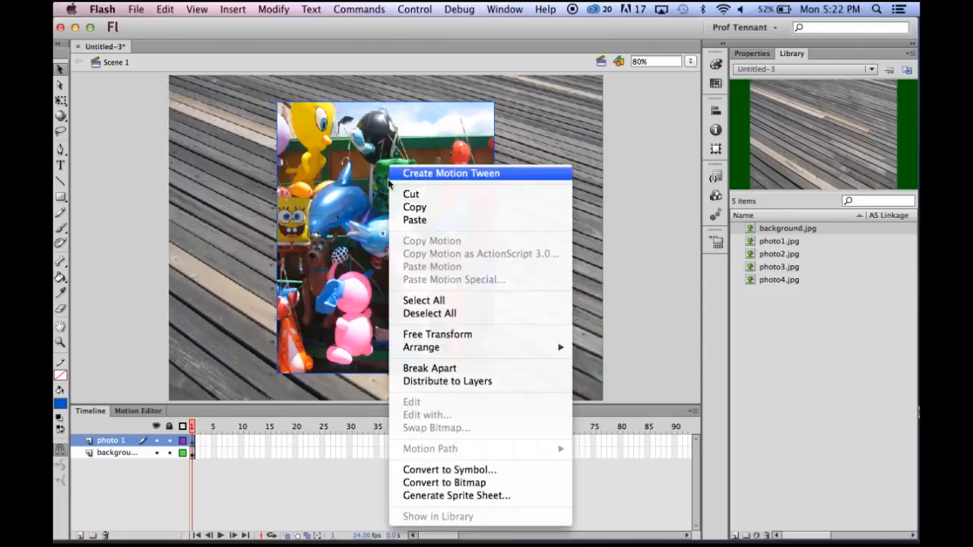
click(434, 384)
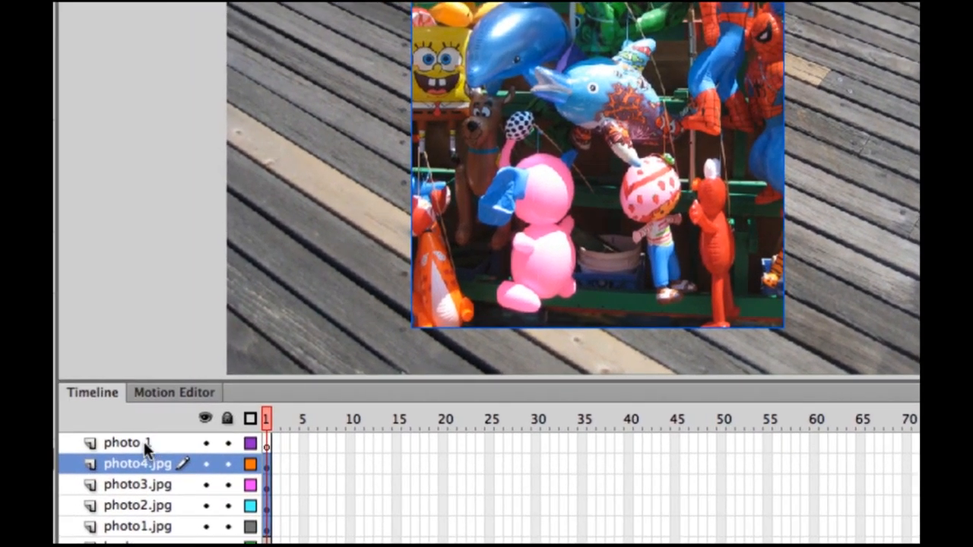
click(143, 442)
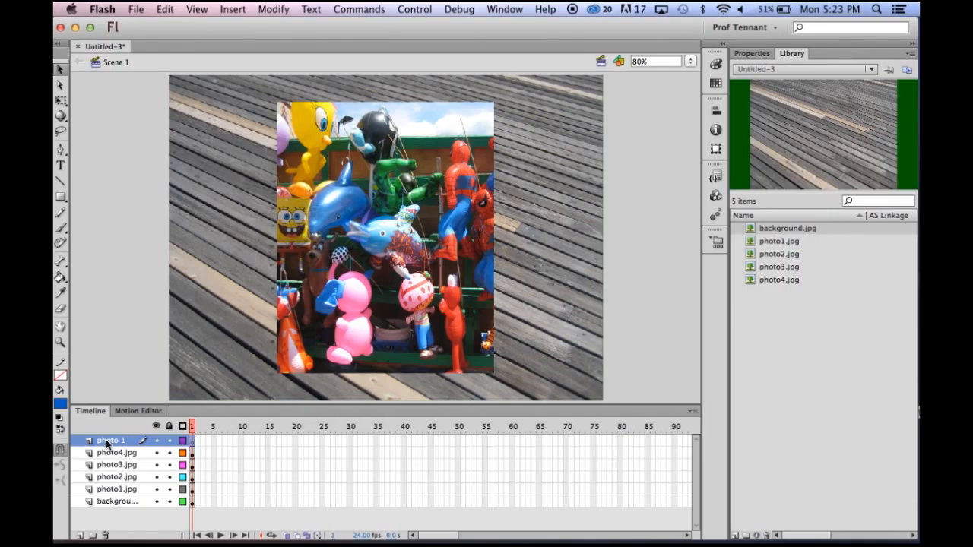
drag(105, 441, 106, 536)
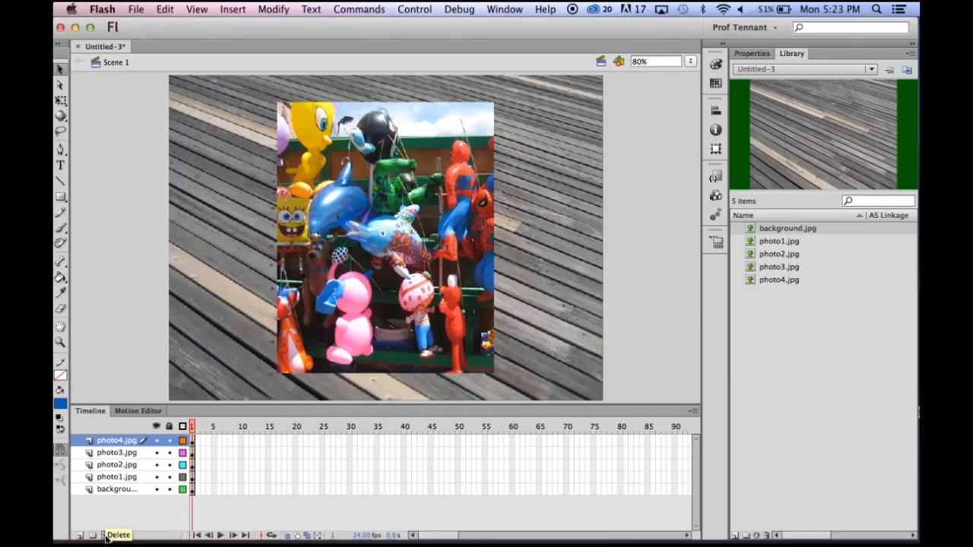
Step: Preview photo1.jpg, photo2.jpg, photo3.jpg and photo4.jpg one after another in the library
right_click(121, 490)
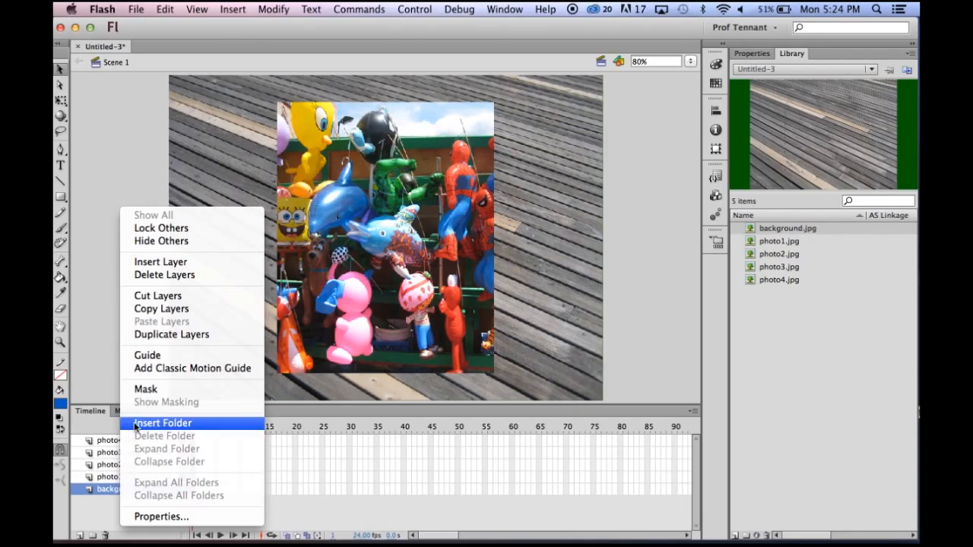
click(104, 517)
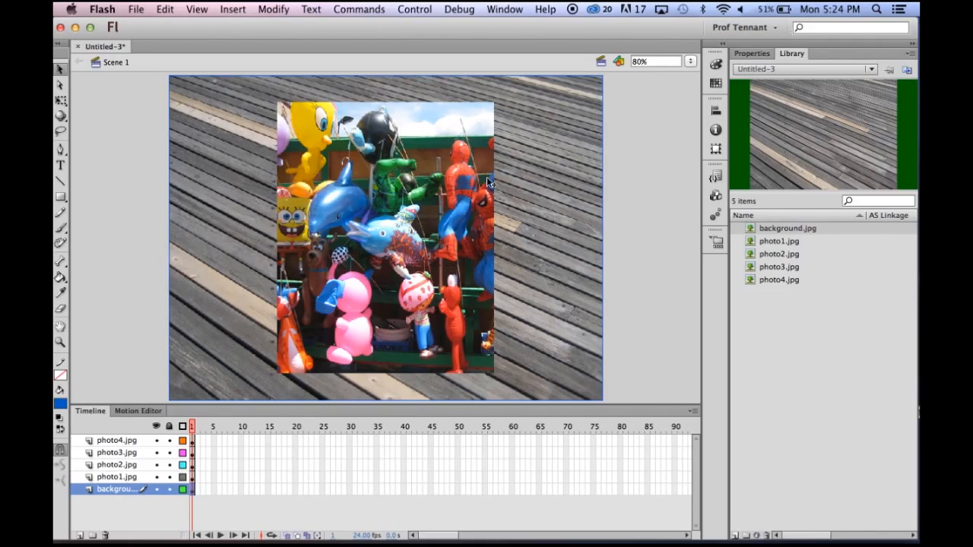
click(785, 241)
click(785, 255)
click(786, 266)
click(787, 278)
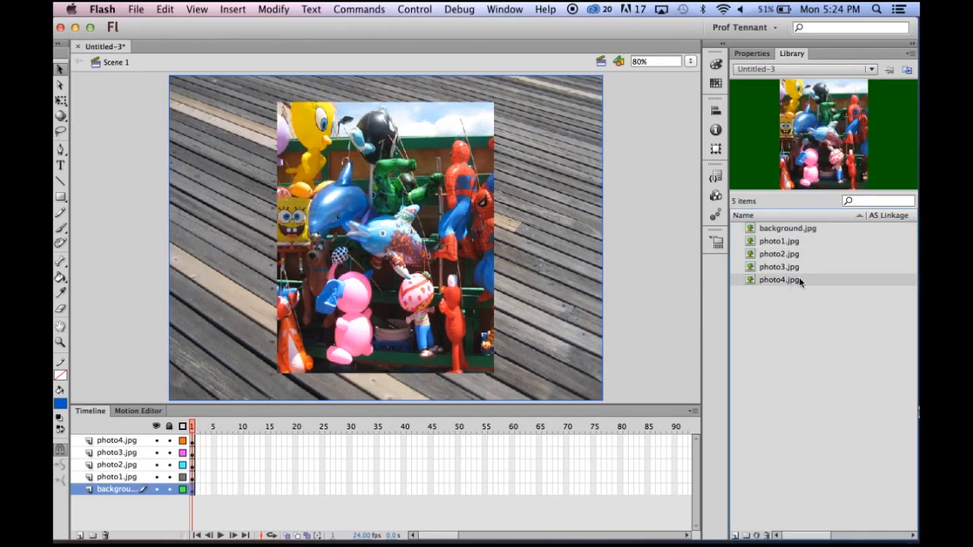
Step: Check frame 1 of the photo4.jpg, photo3.jpg, photo2.jpg and photo1.jpg layers in turn to see each layer's content
click(192, 441)
click(192, 453)
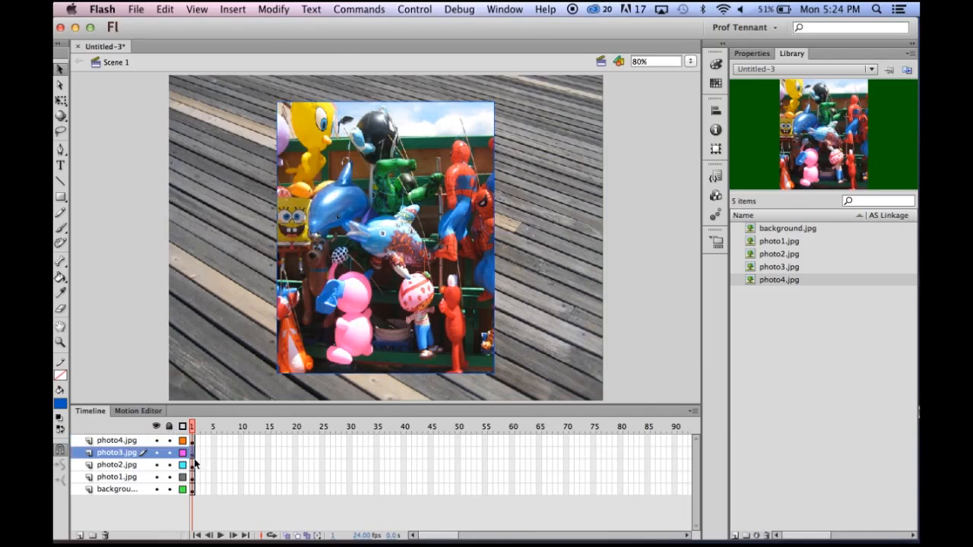
click(192, 465)
click(192, 477)
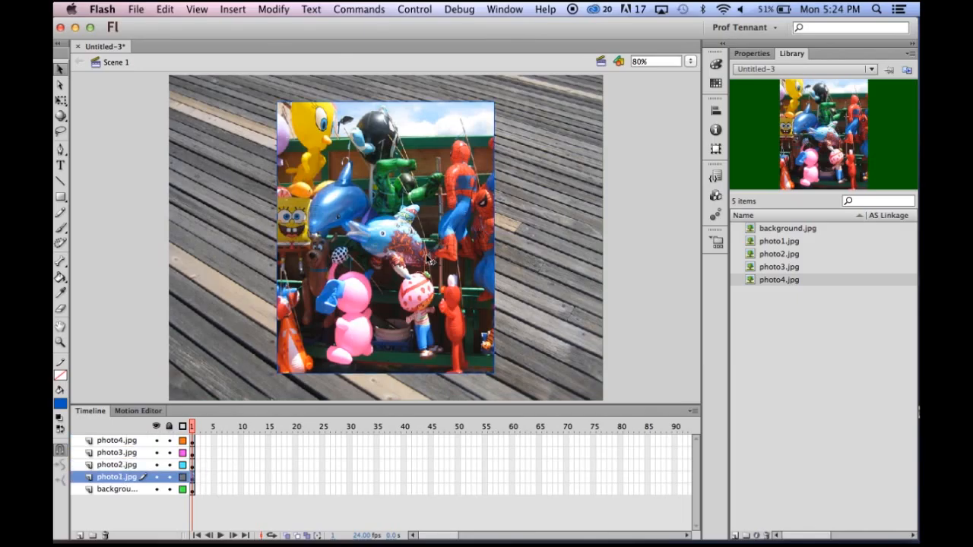